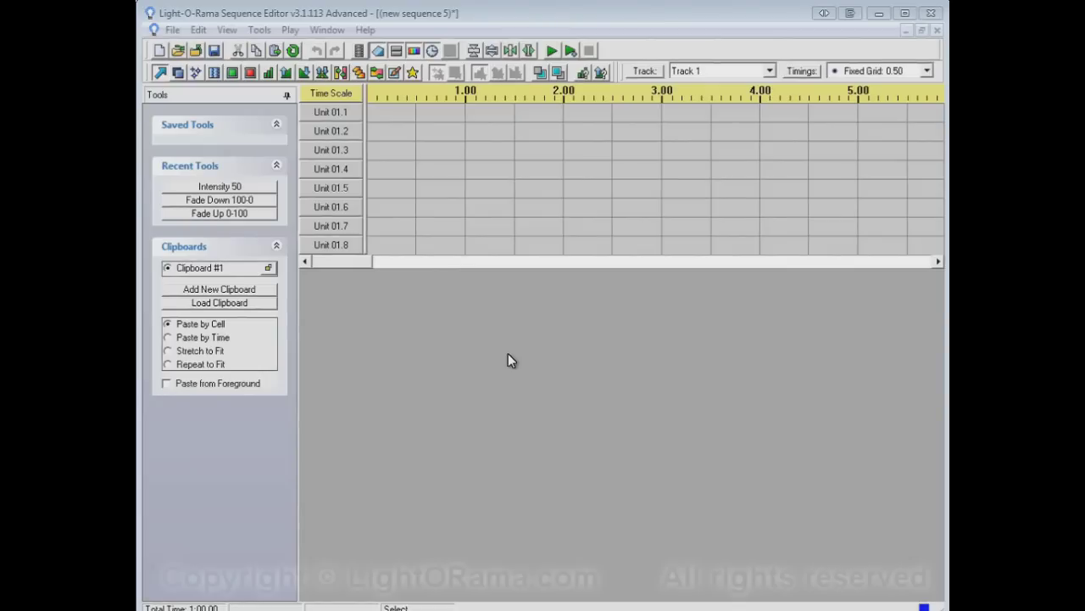
# - Use the Turn On tool to switch Unit 01.3 on at 1.50–2.00, then play the sequence back
pyautogui.click(232, 75)
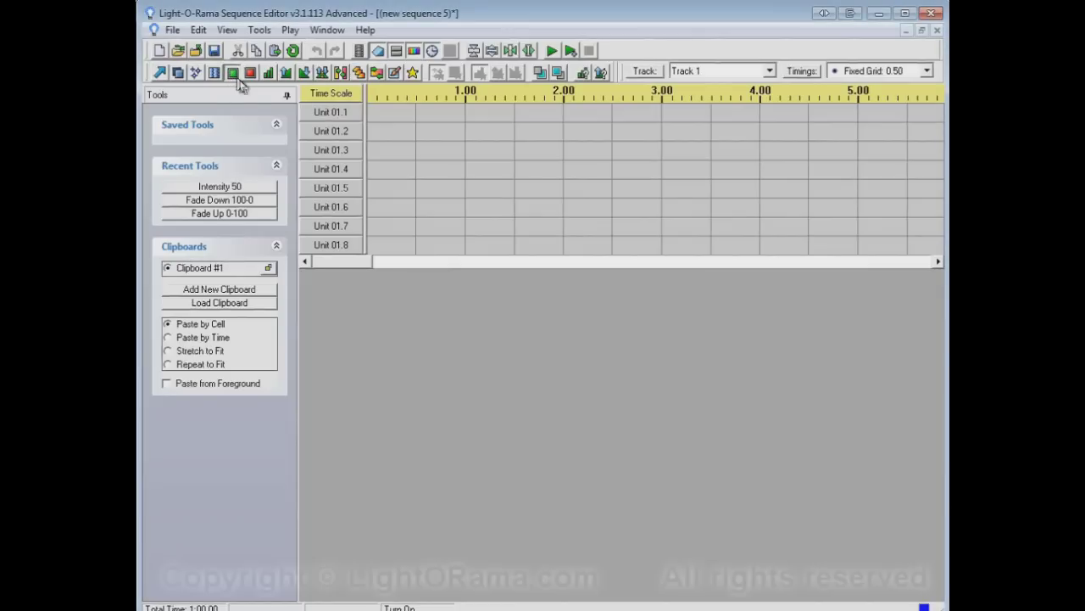
pyautogui.click(532, 152)
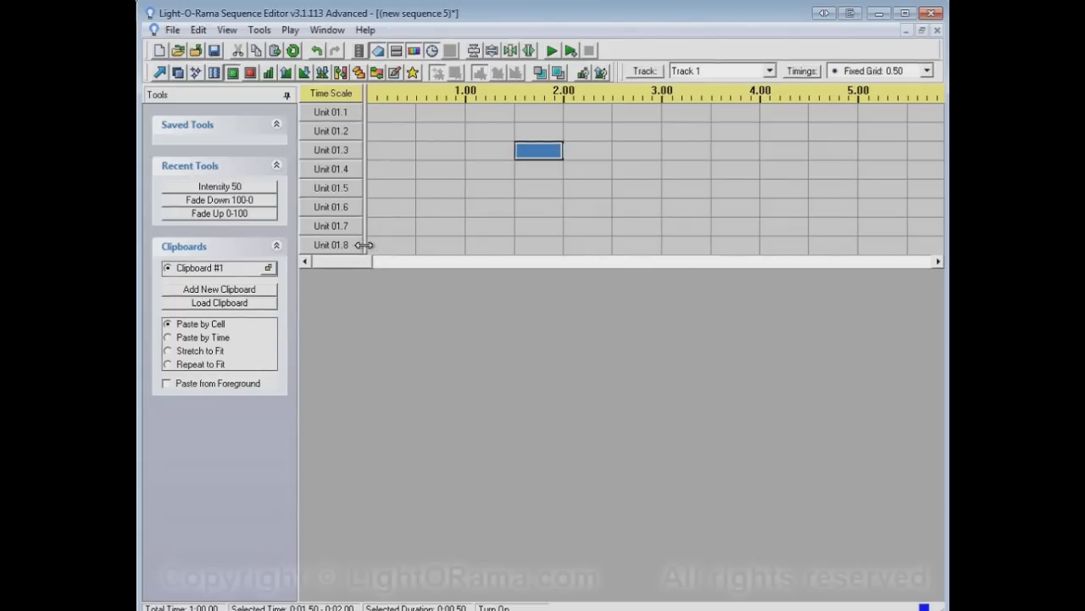
pyautogui.click(551, 51)
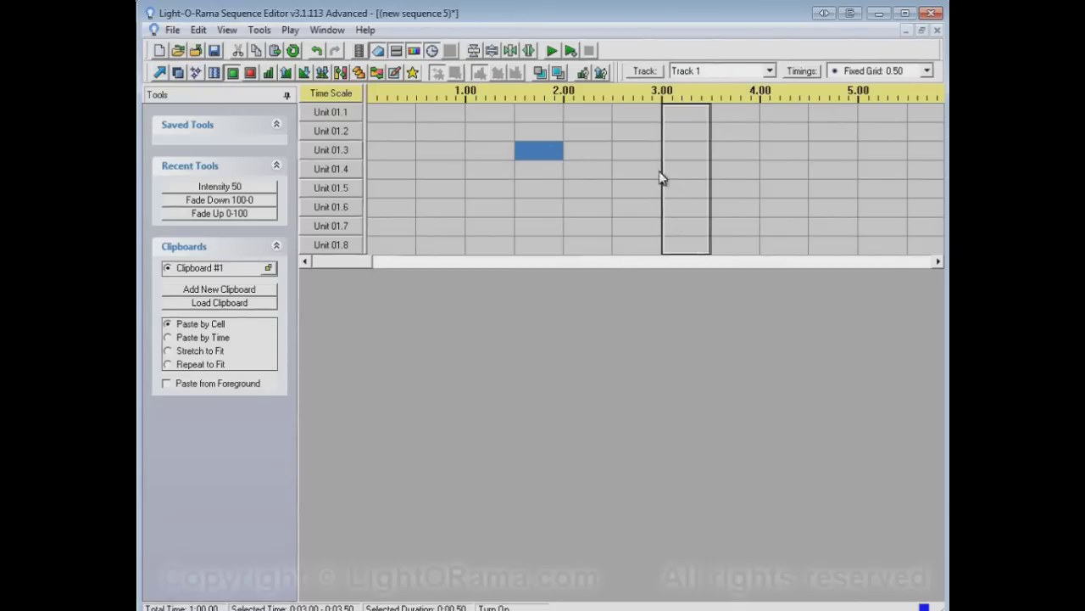
pyautogui.click(647, 149)
# - Turn Unit 01.3 on from 2.50 to 5.00, play and stop playback, then select Units 01.4–01.8 at 0.50–1.00
pyautogui.moveTo(647, 150); pyautogui.dragTo(845, 162)
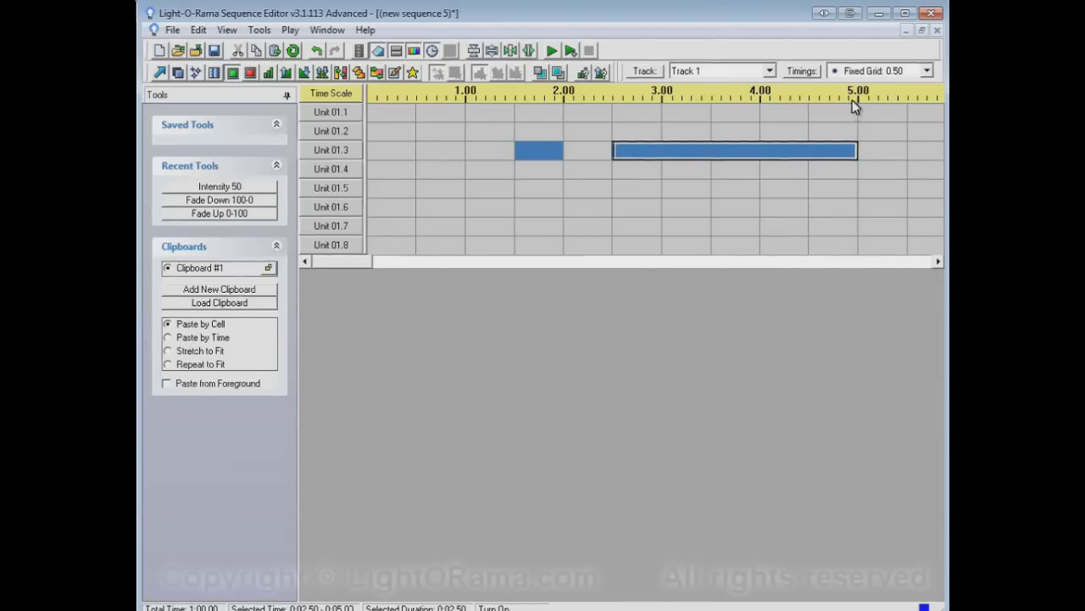
pyautogui.click(552, 51)
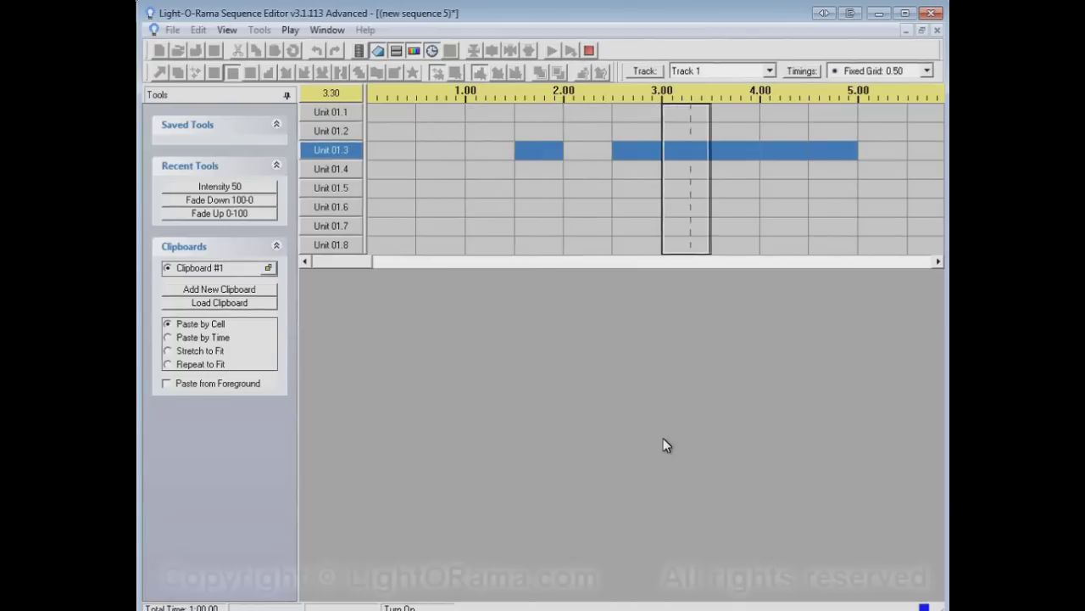
pyautogui.click(590, 51)
pyautogui.moveTo(399, 262); pyautogui.dragTo(296, 261)
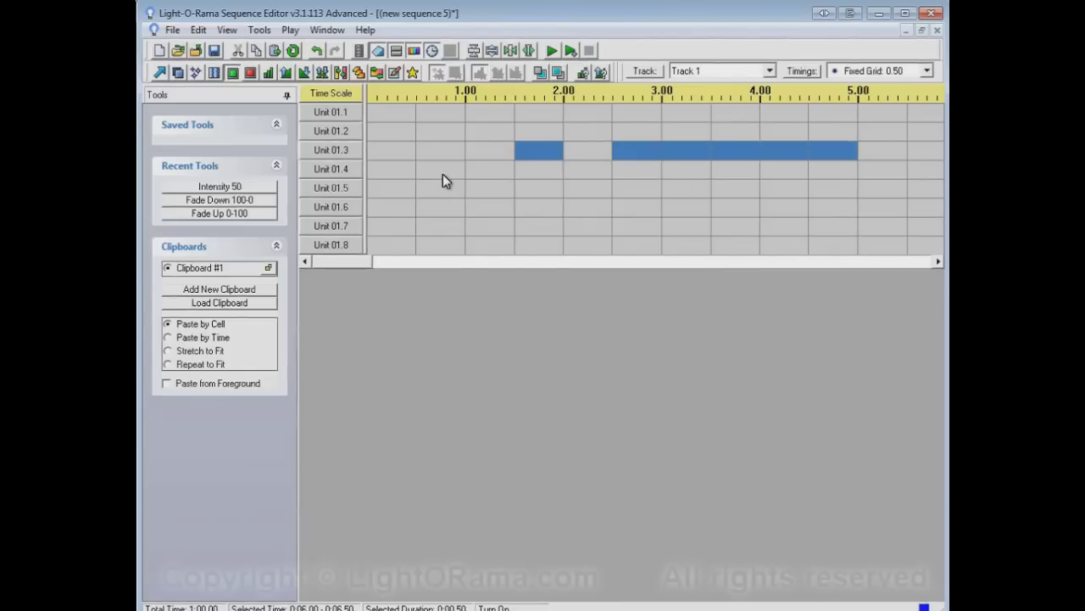
pyautogui.moveTo(443, 170); pyautogui.dragTo(446, 253)
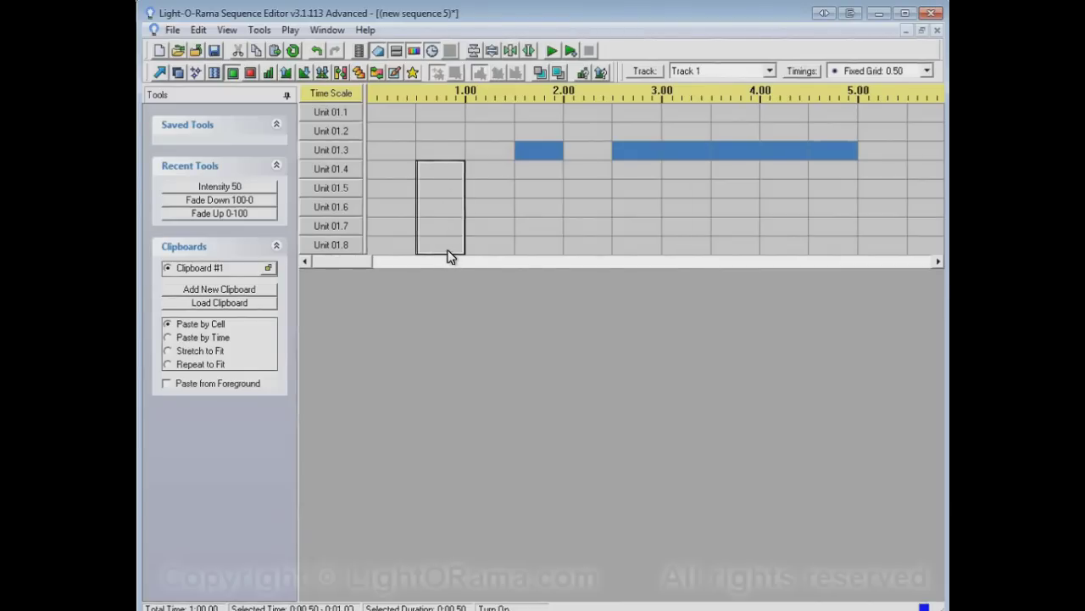
# - Turn the selected Units 01.4–01.8 cells on with the O shortcut, play back, then drag Units 01.5–01.7 across 2.00–4.50
pyautogui.press('o')
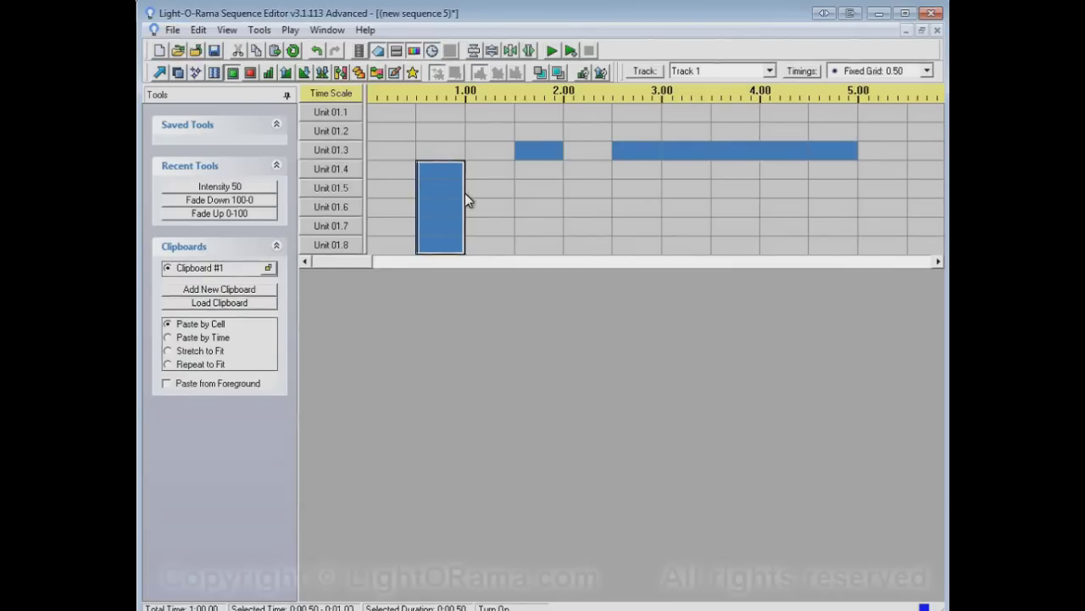
pyautogui.moveTo(510, 182)
pyautogui.click(552, 52)
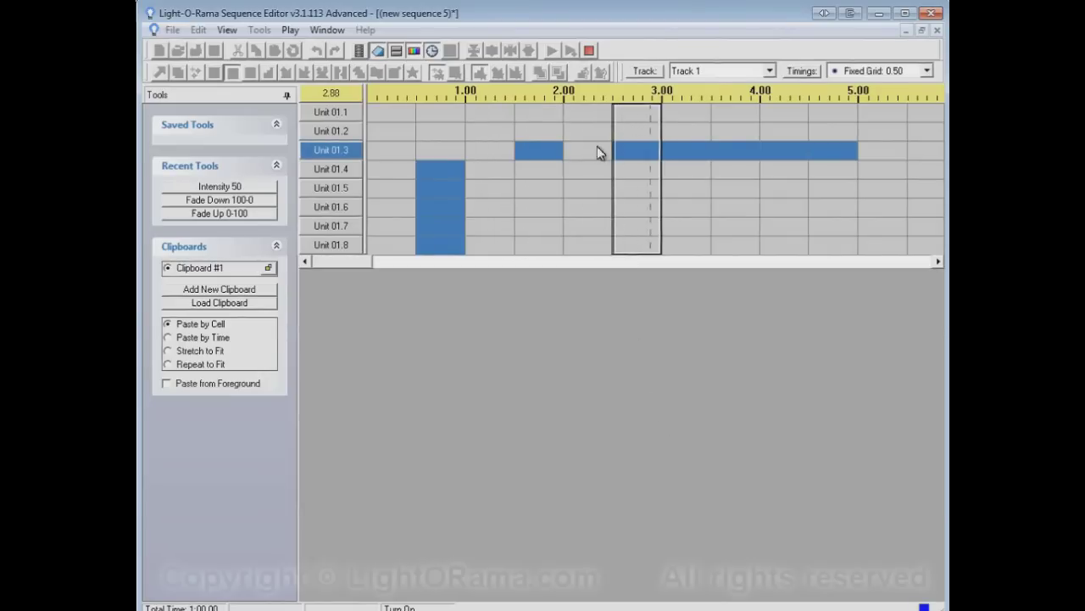
pyautogui.click(591, 51)
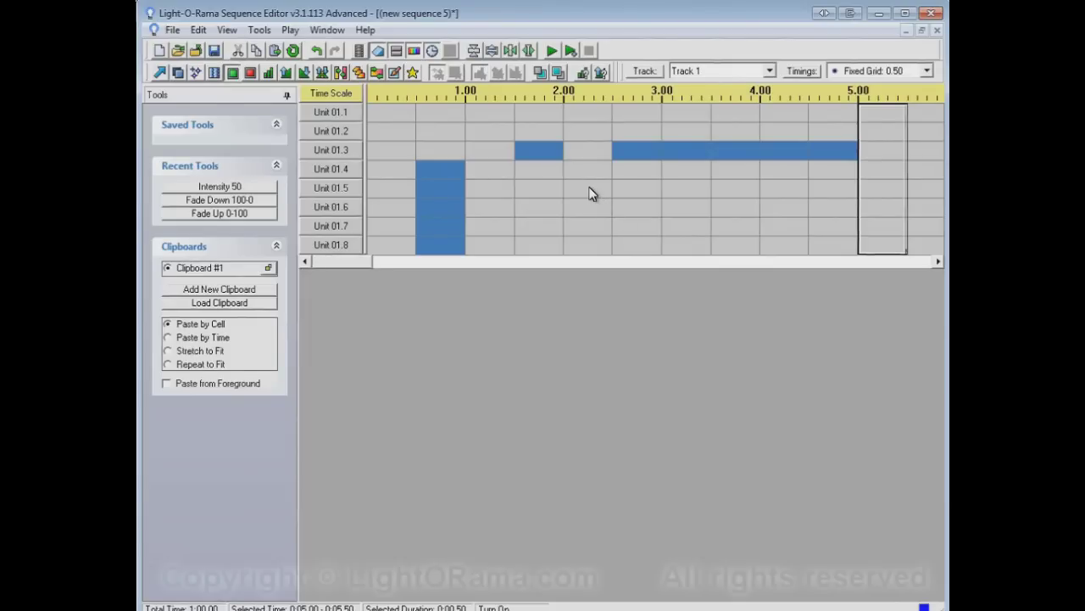
pyautogui.moveTo(590, 193); pyautogui.dragTo(777, 229)
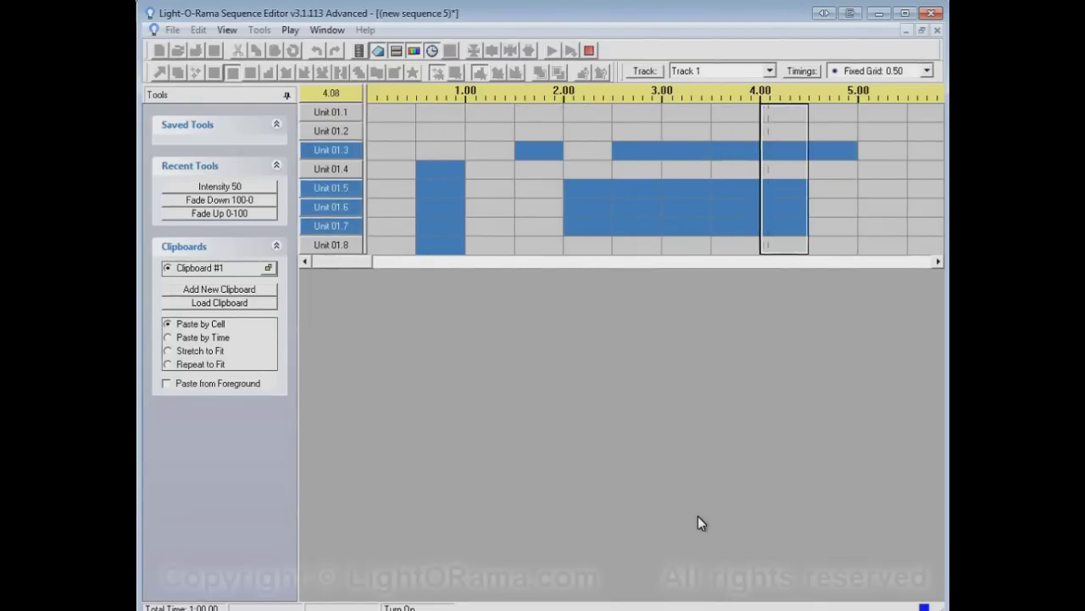
# - Stop playback and scroll the grid back to the left
pyautogui.click(590, 51)
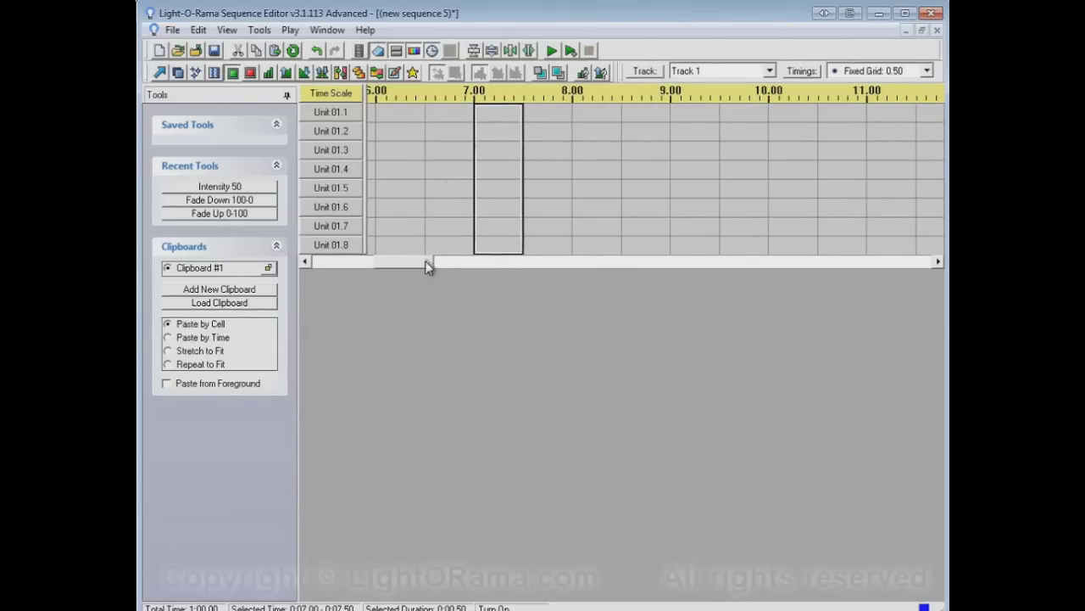
pyautogui.moveTo(425, 260); pyautogui.dragTo(354, 263)
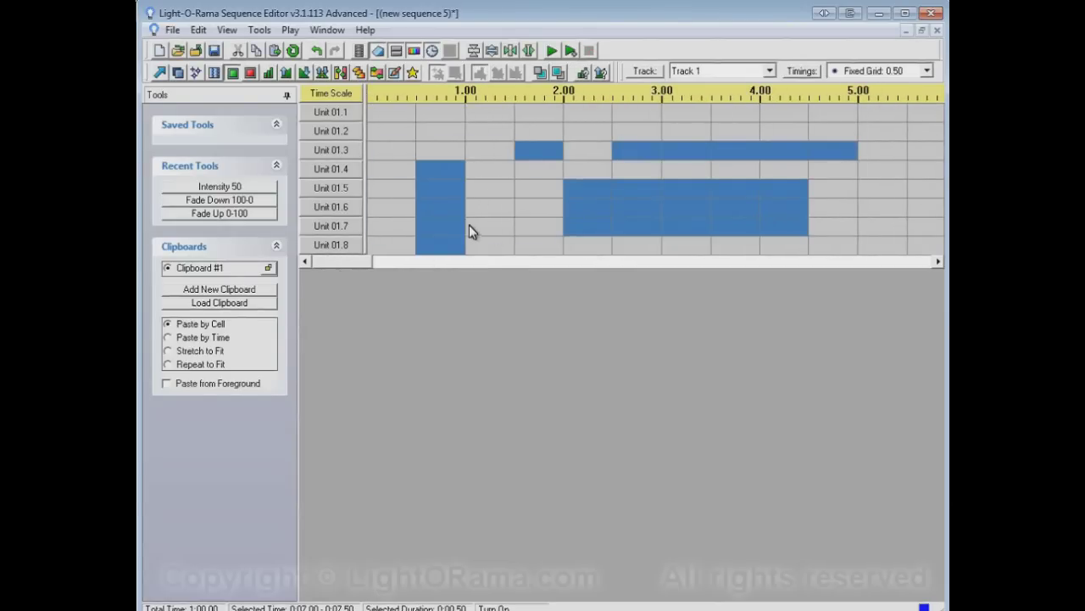
# - With the Turn Off tool, clear Unit 01.6 from 2.50 to 4.50 and Units 01.5–01.6 at 0.50–1.00, then play back
pyautogui.click(250, 73)
pyautogui.click(630, 211)
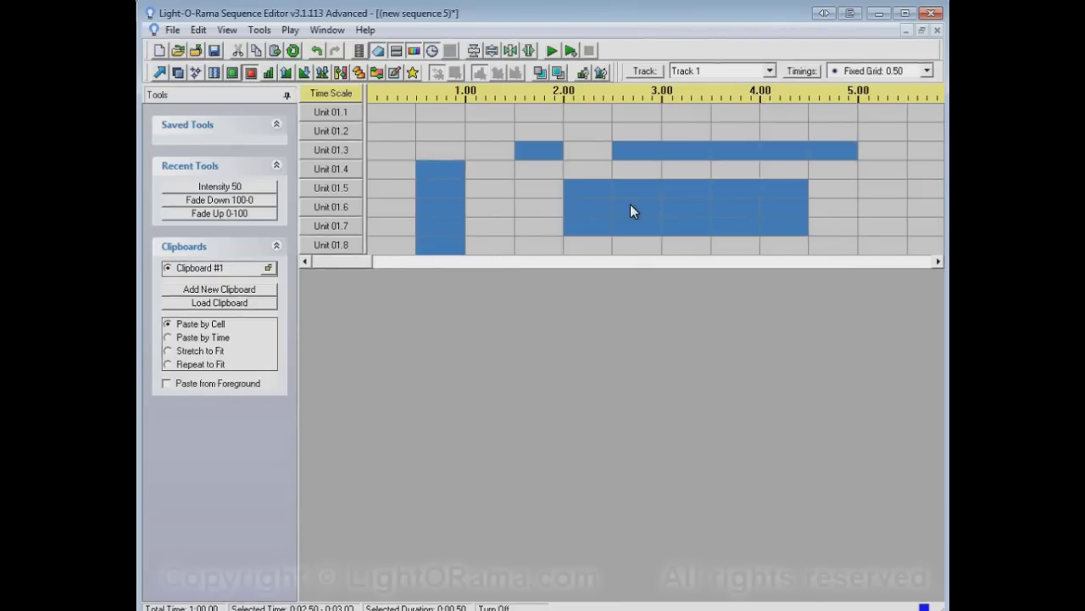
pyautogui.moveTo(630, 211); pyautogui.dragTo(804, 208)
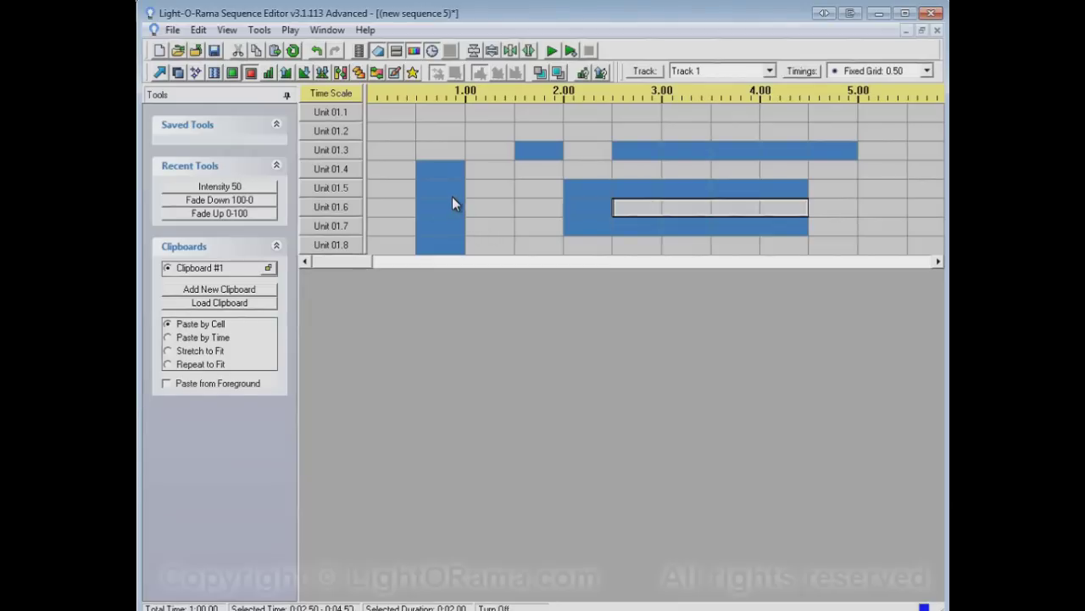
pyautogui.moveTo(452, 196); pyautogui.dragTo(465, 220)
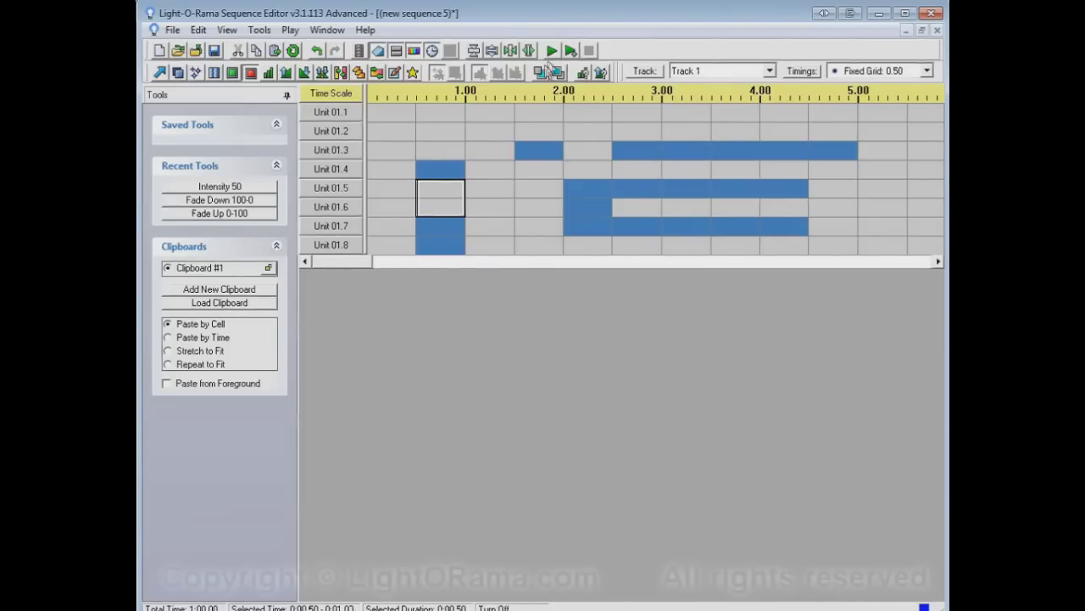
pyautogui.click(551, 50)
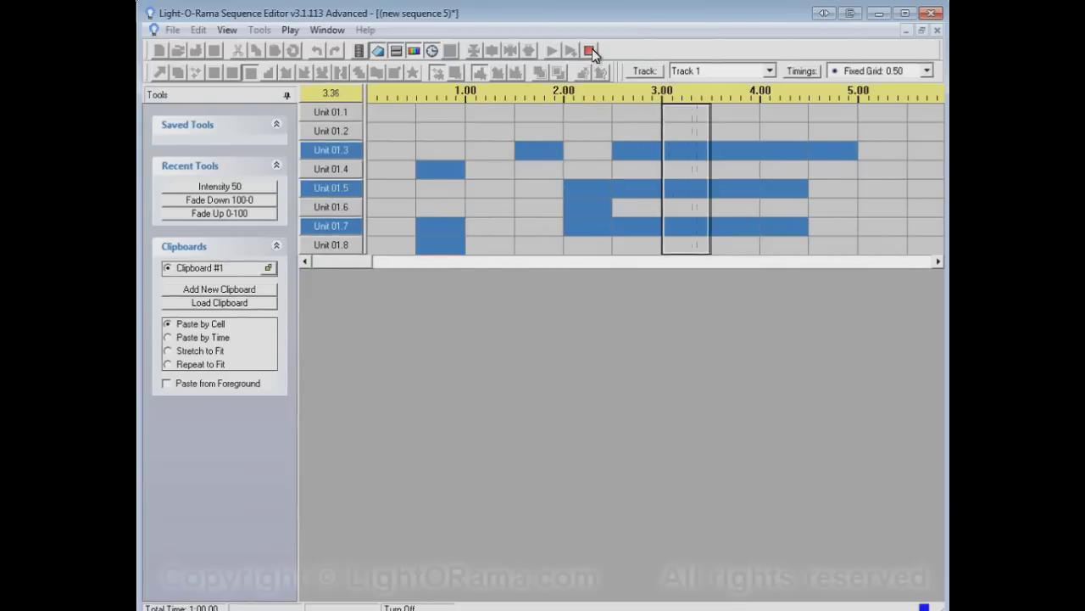
pyautogui.click(591, 51)
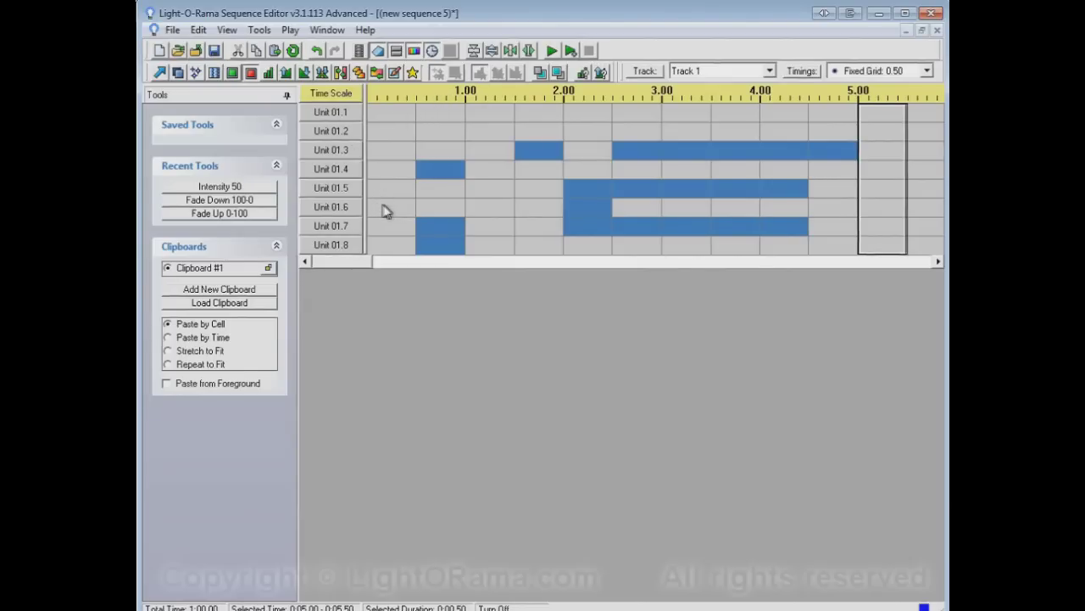
pyautogui.click(161, 74)
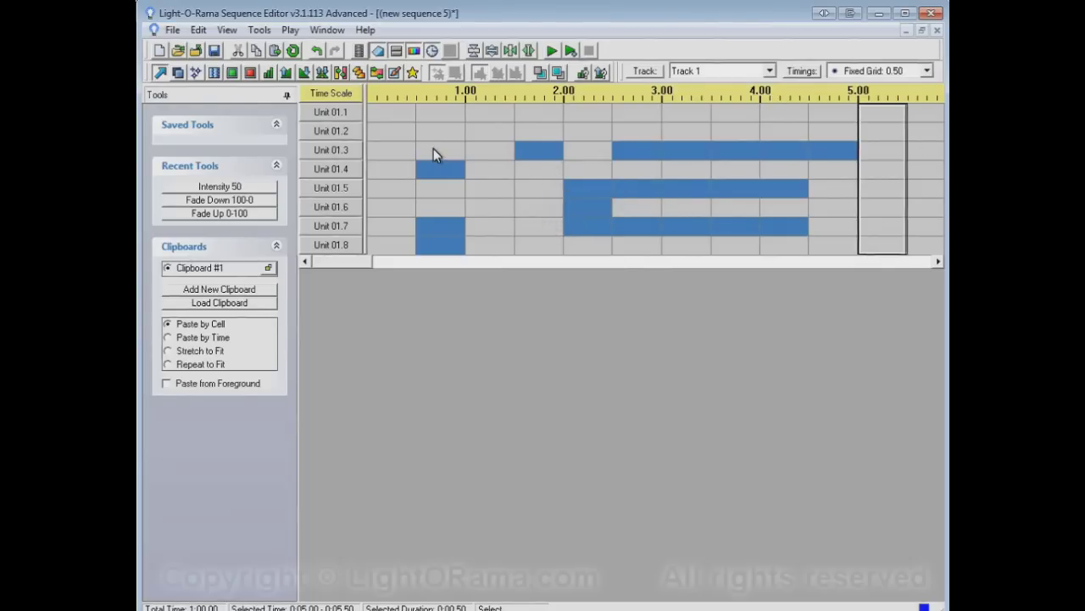
# - Drag several test selection boxes over the grid, ending on Units 01.3–01.5 from 1.50 to 3.00
pyautogui.moveTo(552, 155); pyautogui.dragTo(686, 225)
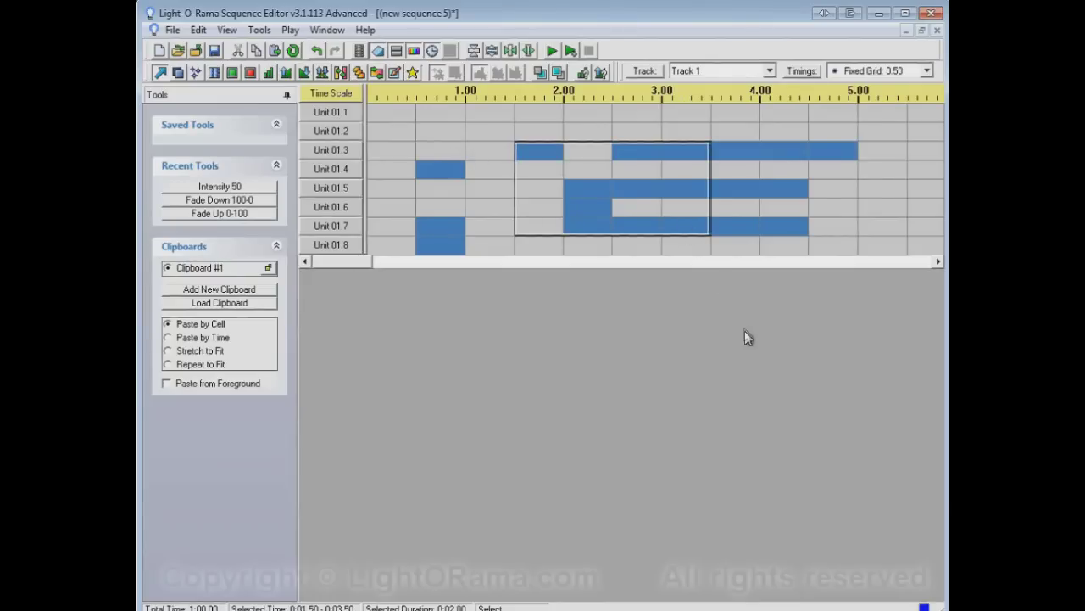
pyautogui.moveTo(787, 207); pyautogui.dragTo(773, 144)
pyautogui.moveTo(675, 192); pyautogui.dragTo(521, 189)
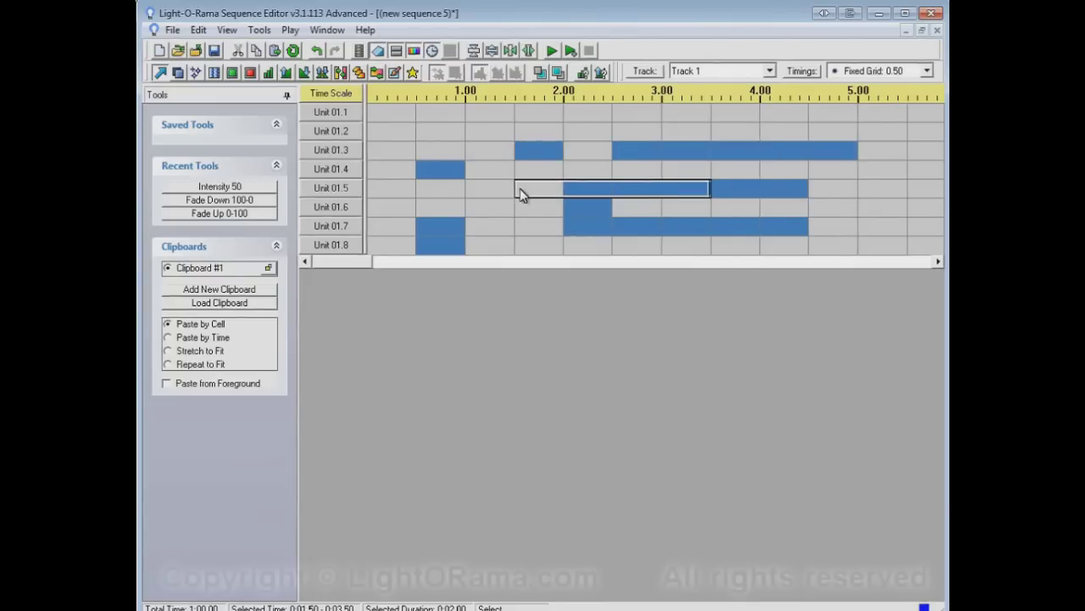
pyautogui.moveTo(448, 149); pyautogui.dragTo(526, 187)
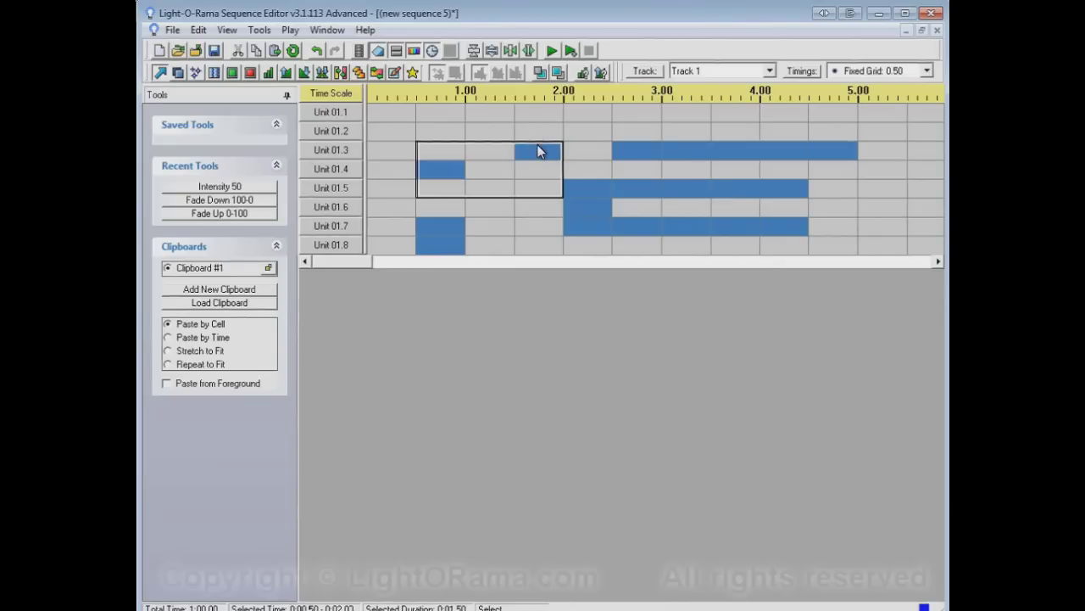
pyautogui.moveTo(540, 151); pyautogui.dragTo(628, 198)
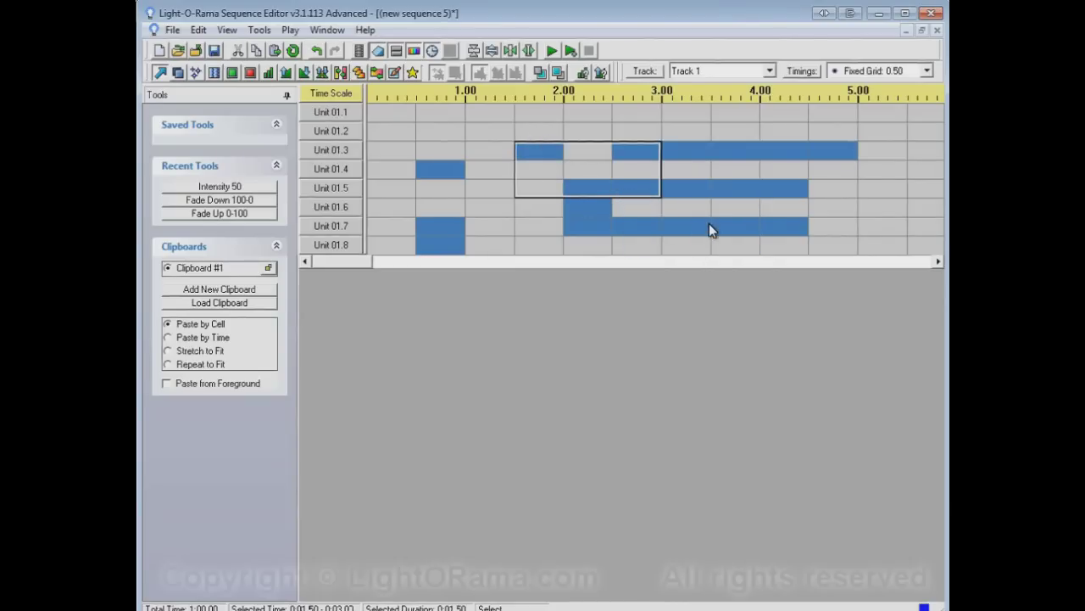
# - Copy the Units 01.3–01.5 block at 1.50–3.00 and paste it at Unit 01.5, 4.50, followed by an undo
pyautogui.rightClick(586, 163)
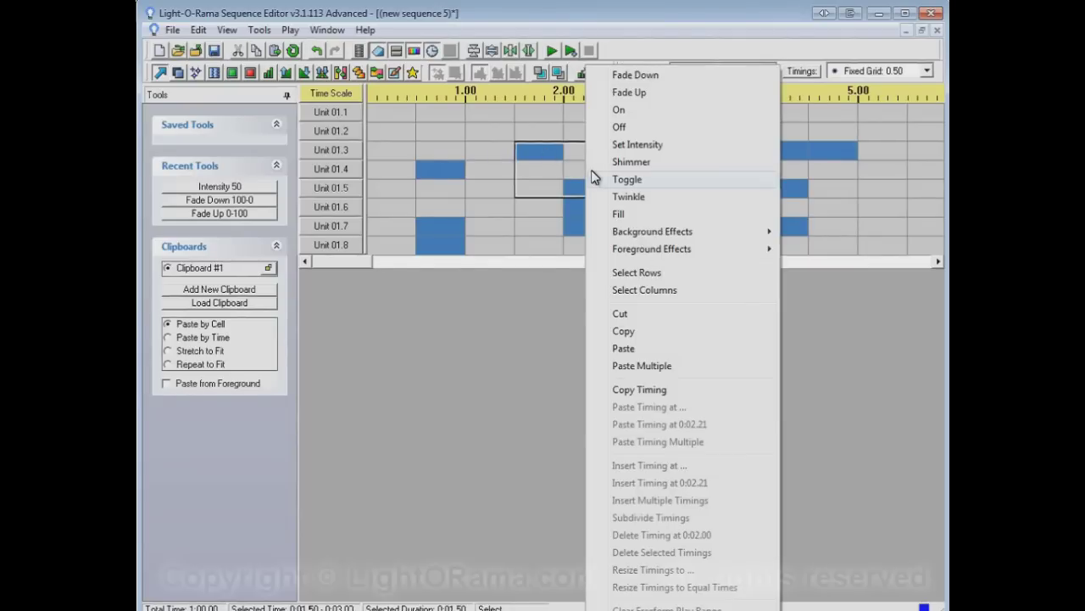
pyautogui.click(641, 330)
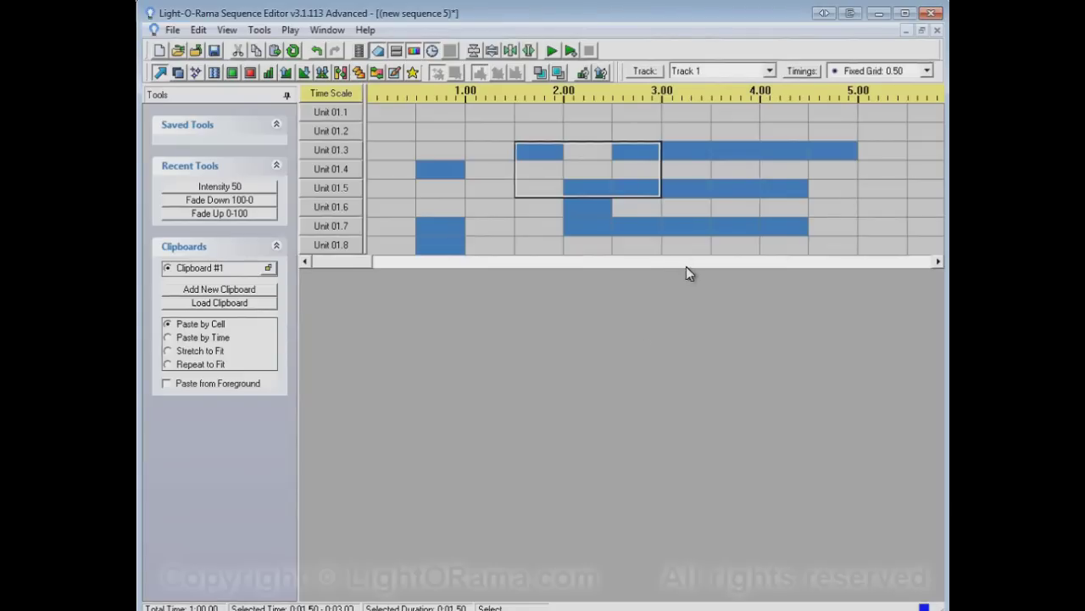
pyautogui.rightClick(847, 191)
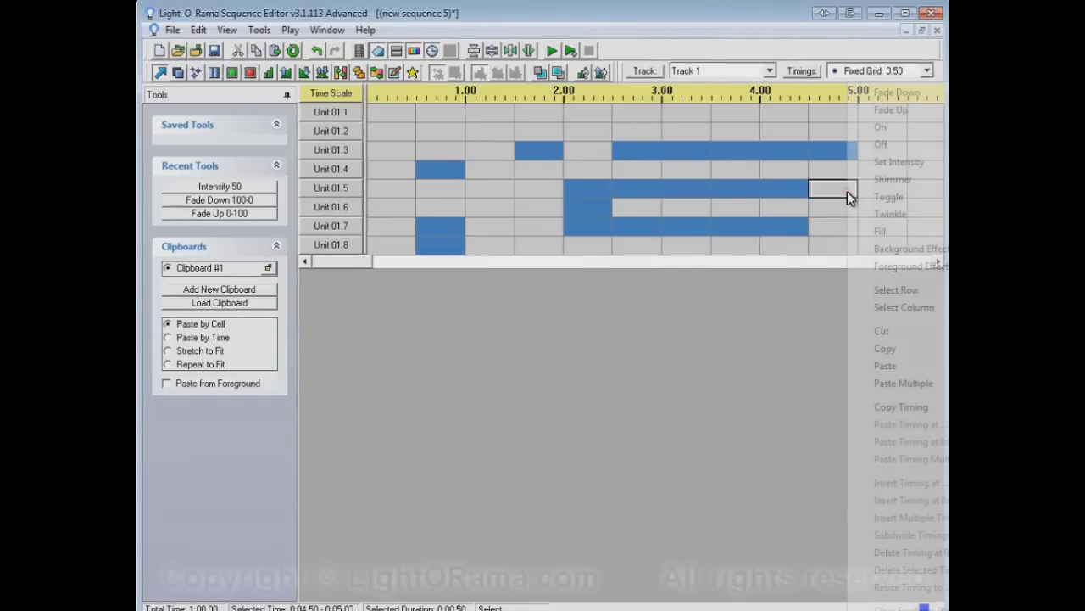
pyautogui.click(884, 367)
pyautogui.hotkey('ctrl', 'z')
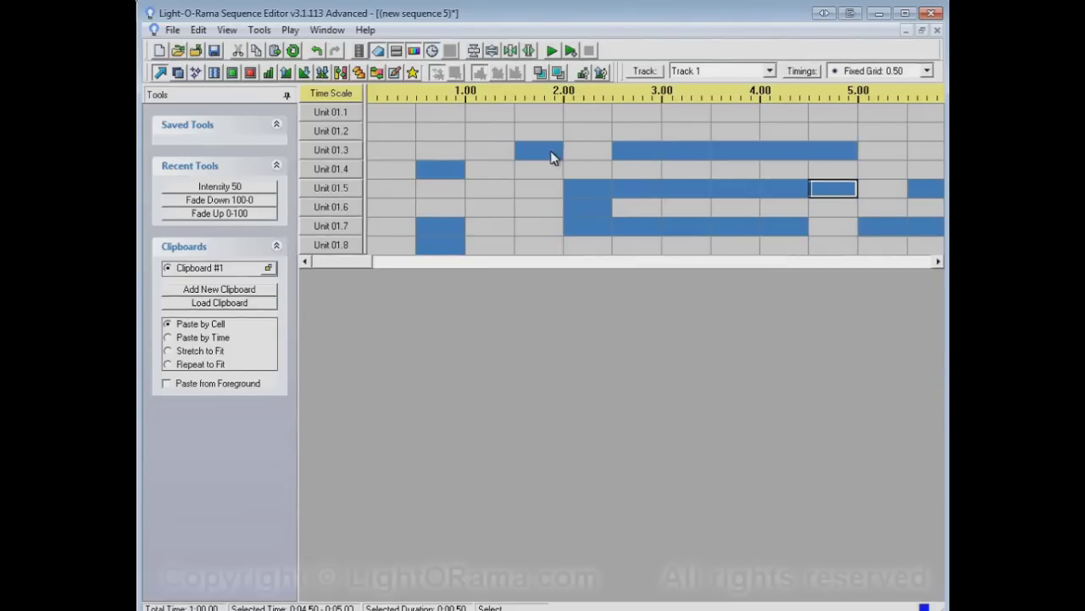
# - Make several test selections on the grid, finishing on Unit 01.5's 5.00–5.50 cell
pyautogui.moveTo(475, 134); pyautogui.dragTo(681, 234)
pyautogui.moveTo(791, 193); pyautogui.dragTo(501, 184)
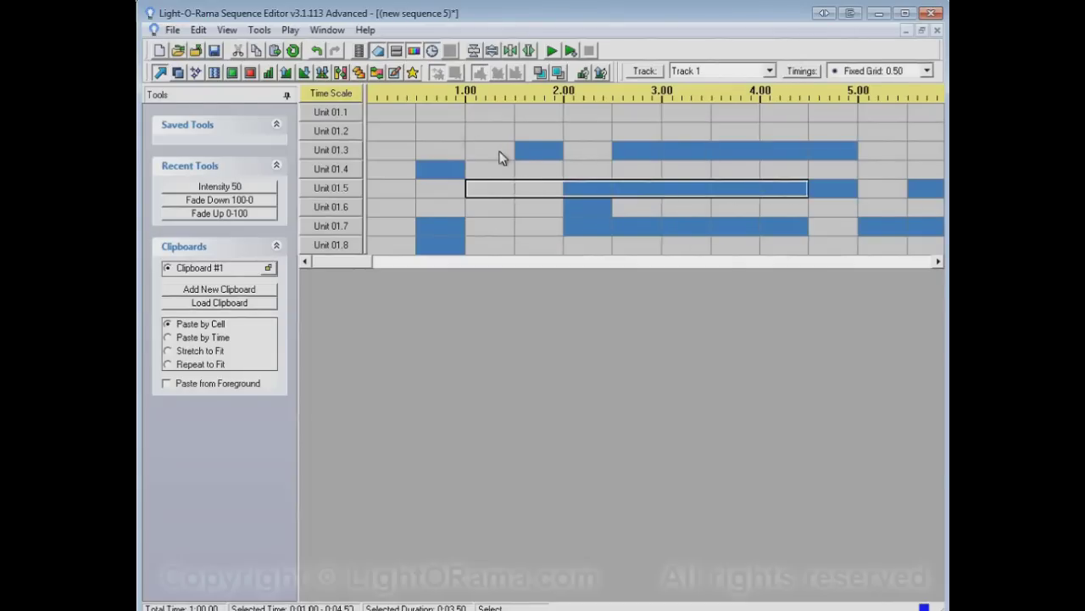
pyautogui.moveTo(422, 127); pyautogui.dragTo(603, 208)
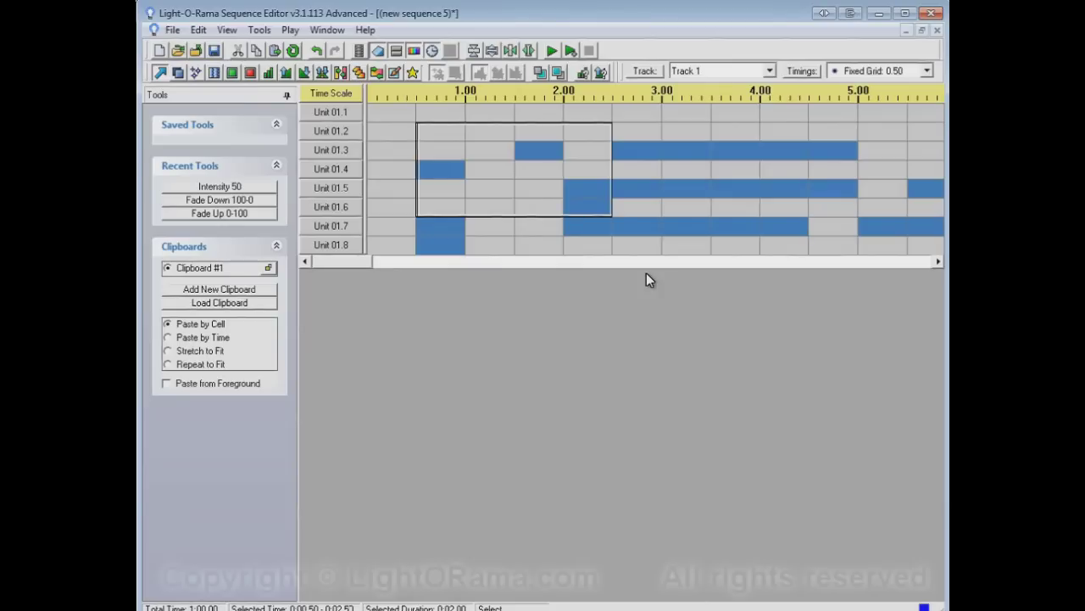
pyautogui.click(874, 200)
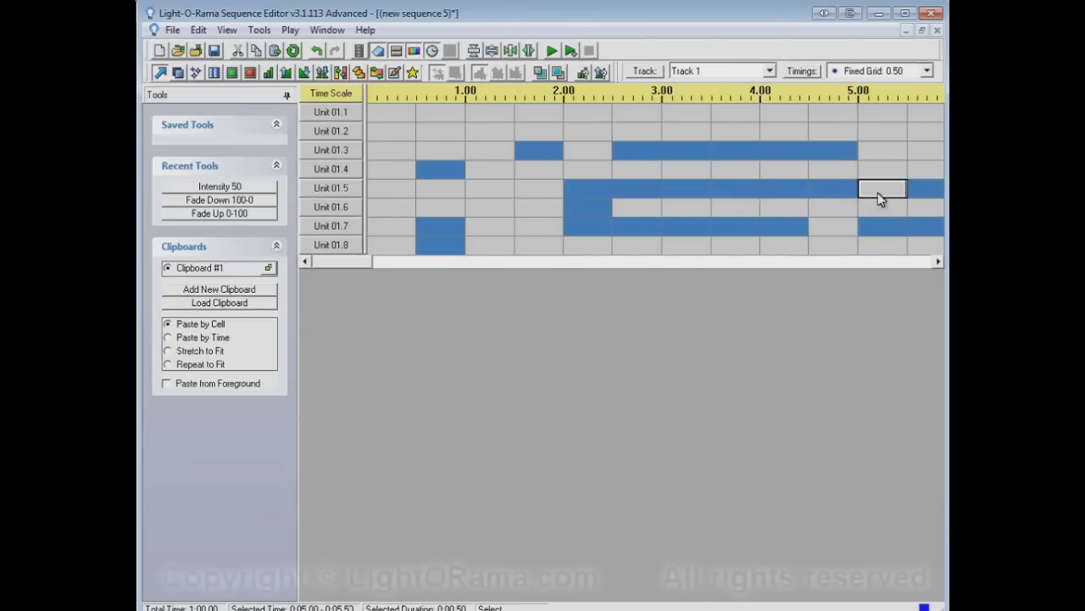